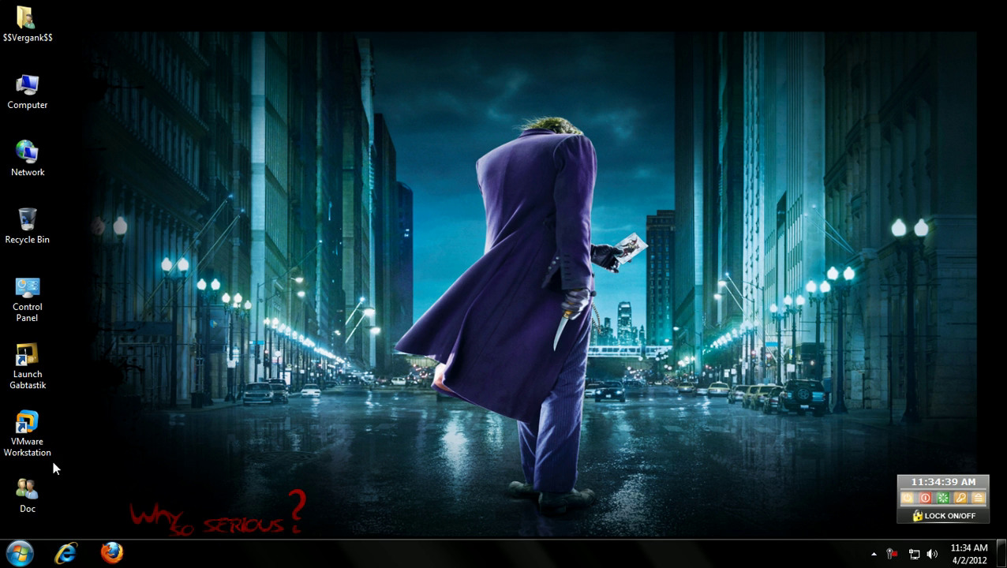
- Open the Doc folder and preview the 70-640 PDF and the 24 picture, closing each
{"action": "double_click", "coordinate": [23, 491]}
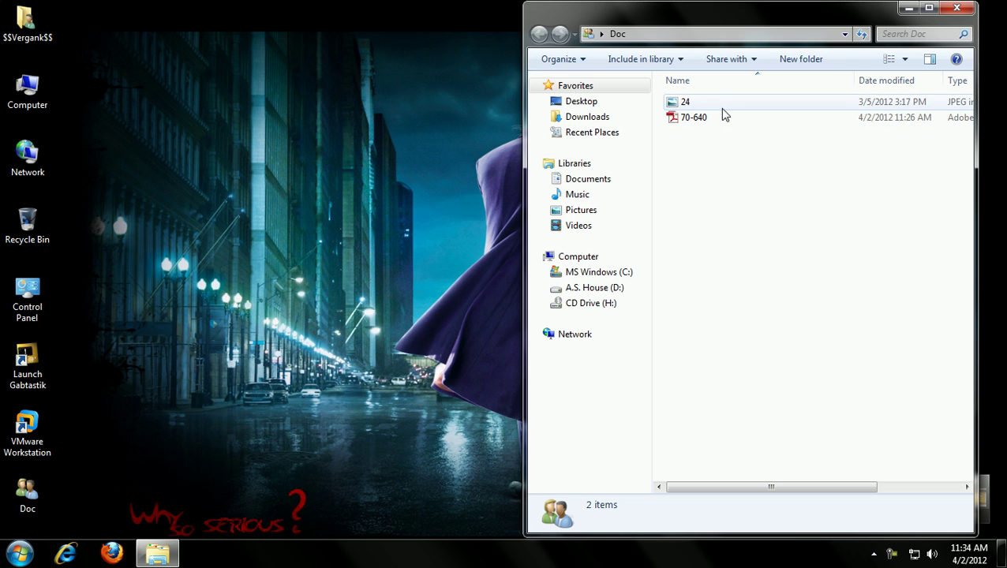
{"action": "left_click", "coordinate": [719, 117]}
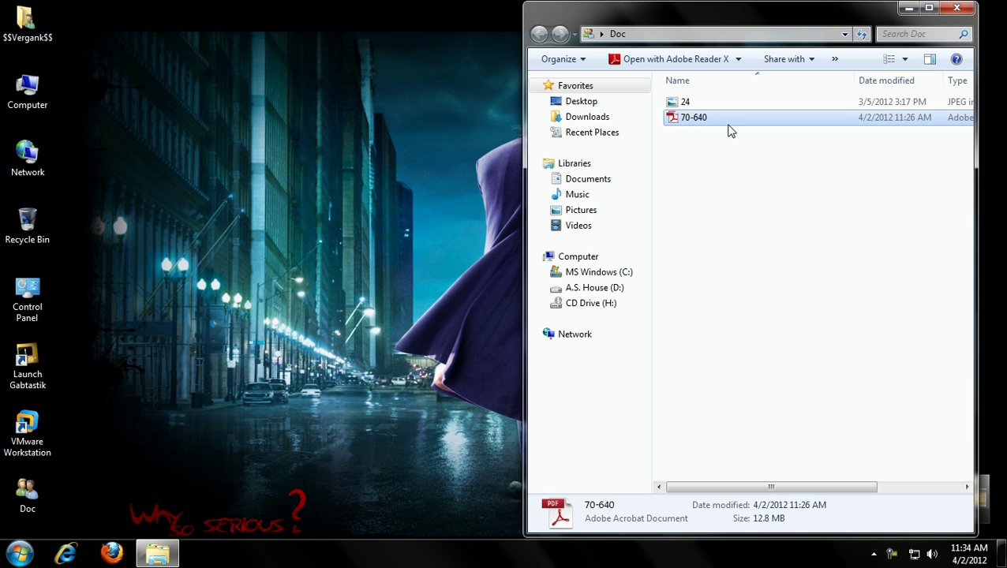
{"action": "double_click", "coordinate": [738, 118]}
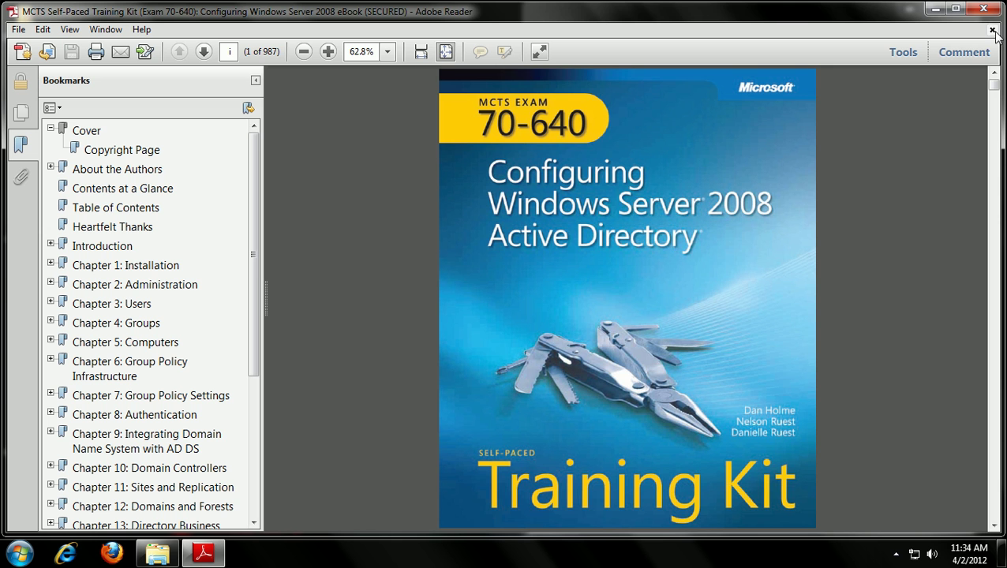
{"action": "left_click", "coordinate": [983, 8]}
{"action": "double_click", "coordinate": [677, 99]}
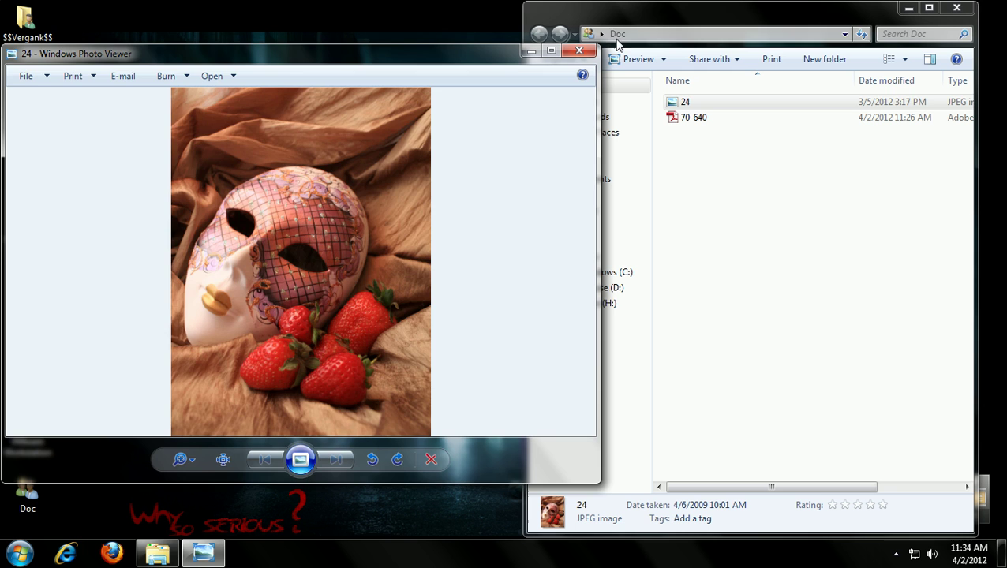
{"action": "left_click", "coordinate": [579, 51]}
{"action": "left_click", "coordinate": [705, 120]}
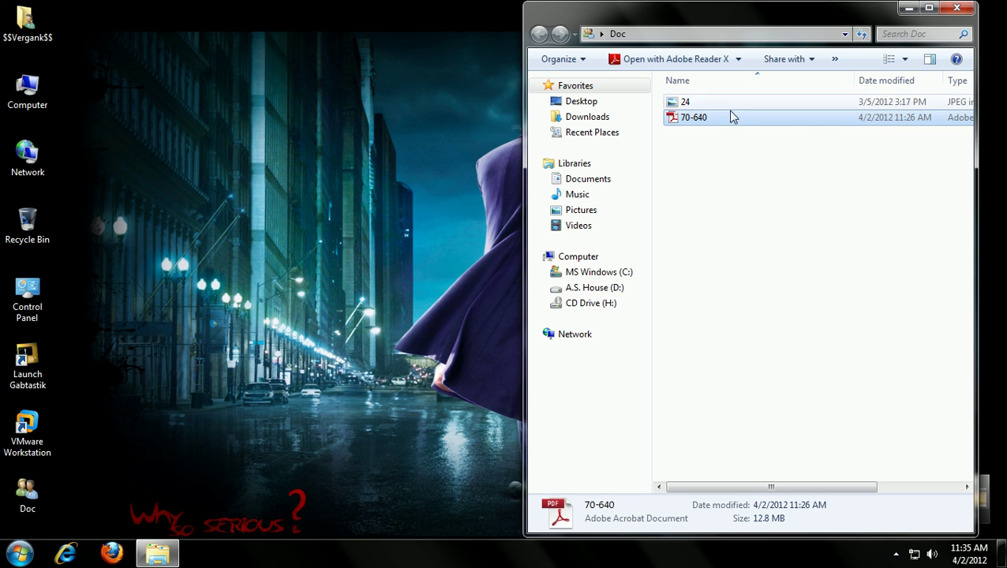
- Launch Invisible Secrets 4 from All Programs and continue the trial past the reminder
{"action": "left_click", "coordinate": [20, 554]}
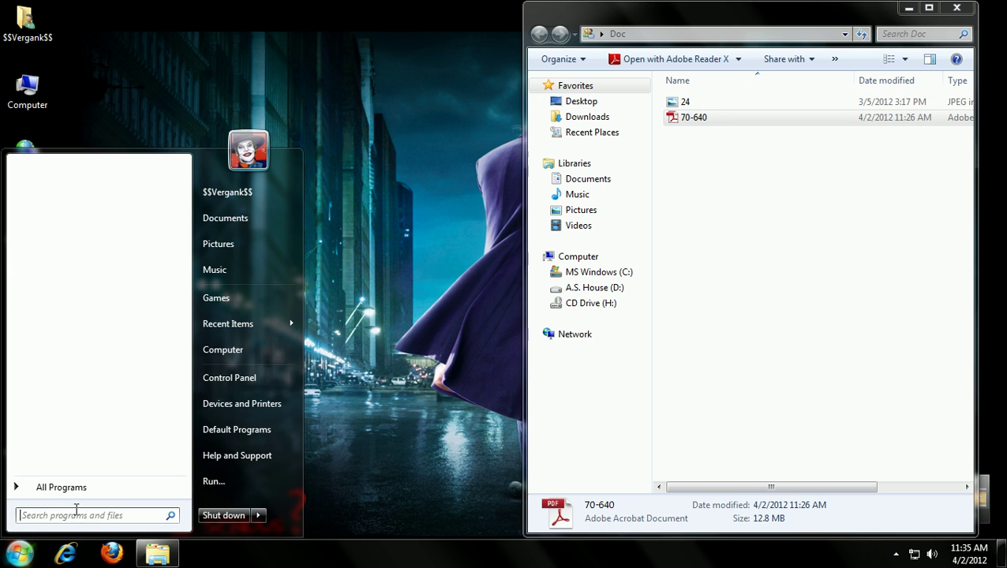
{"action": "left_click", "coordinate": [76, 491]}
{"action": "scroll", "coordinate": [77, 391], "scroll_direction": "down", "scroll_amount": 4}
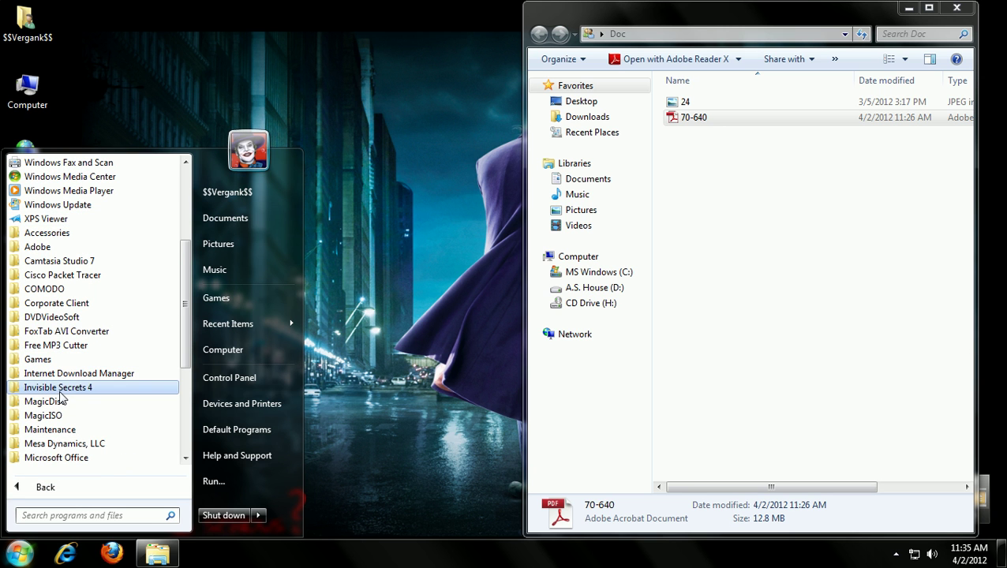
{"action": "left_click", "coordinate": [62, 390]}
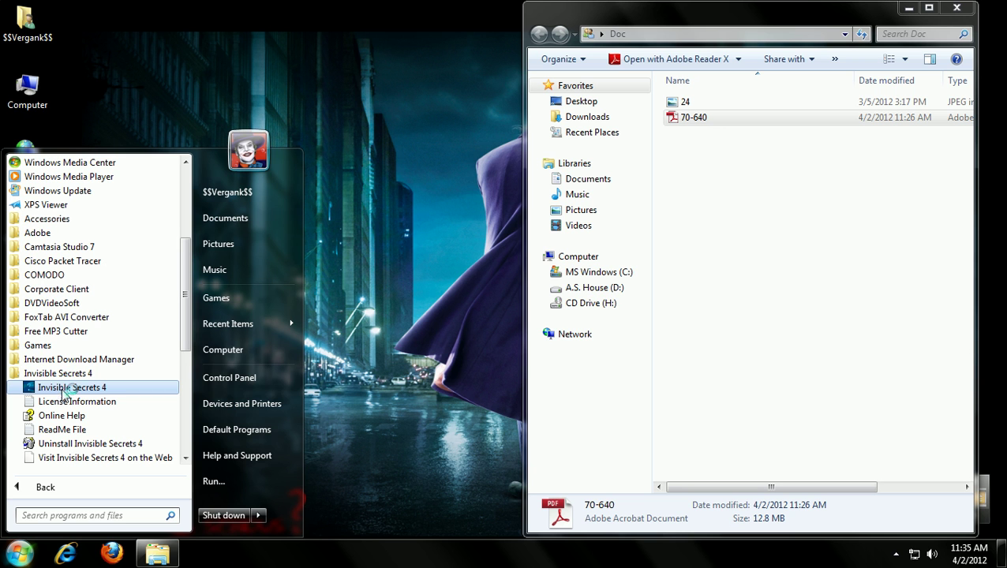
{"action": "left_click", "coordinate": [62, 389]}
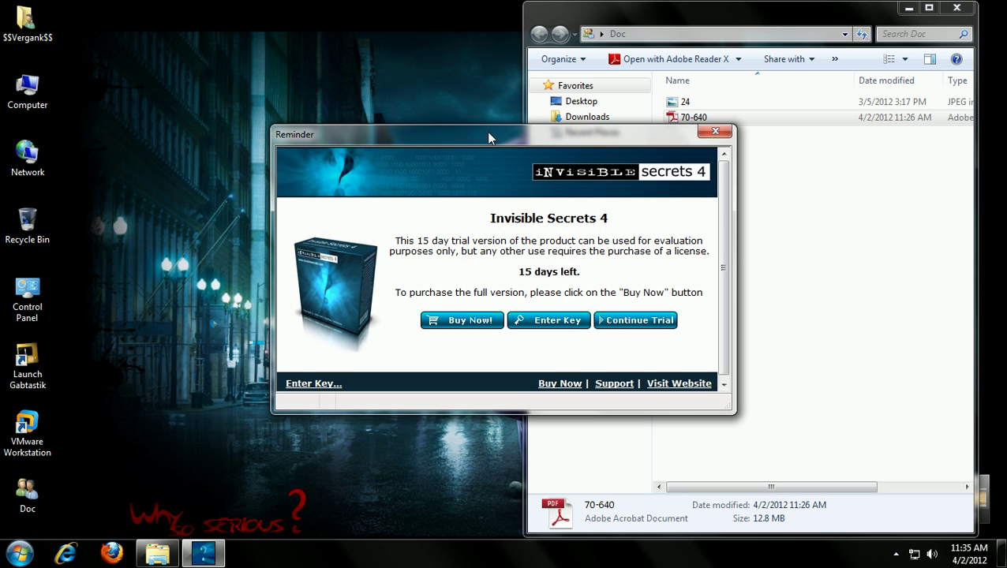
{"action": "left_click_drag", "start_coordinate": [489, 138], "coordinate": [370, 56]}
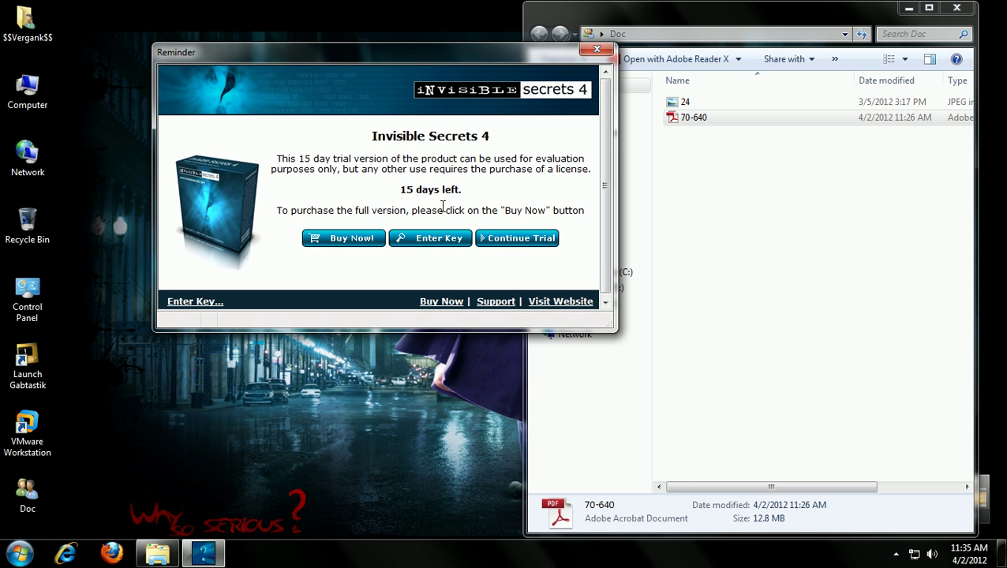
{"action": "left_click", "coordinate": [517, 242]}
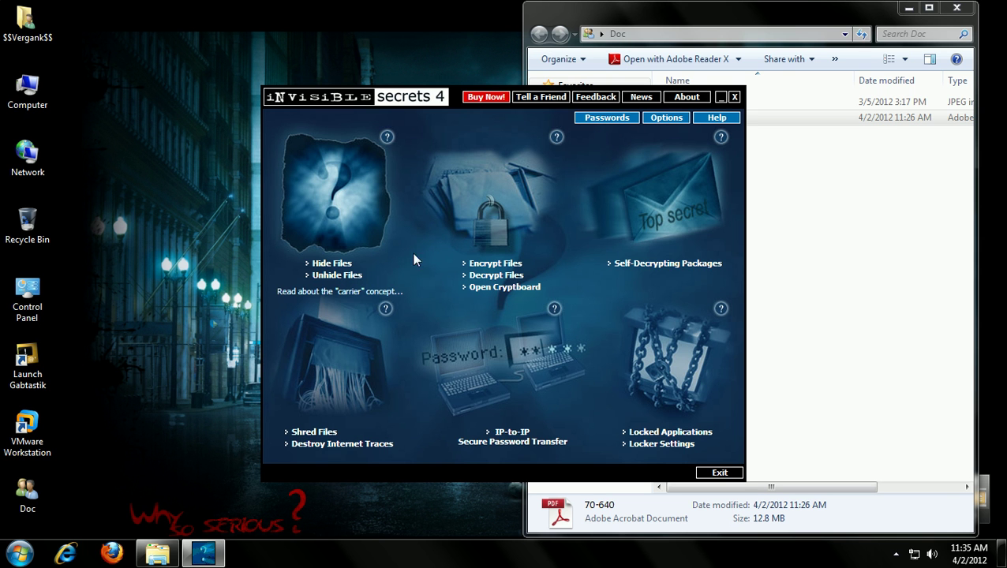
- In the Hide Files wizard, add the 70-640 PDF from Desktop\Doc as the file to hide
{"action": "left_click", "coordinate": [333, 264]}
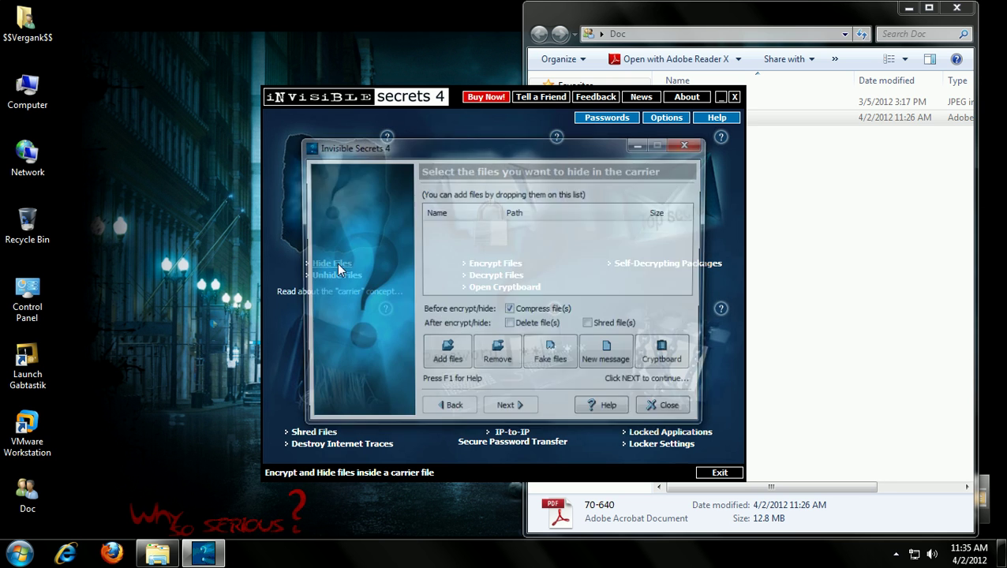
{"action": "left_click", "coordinate": [445, 363]}
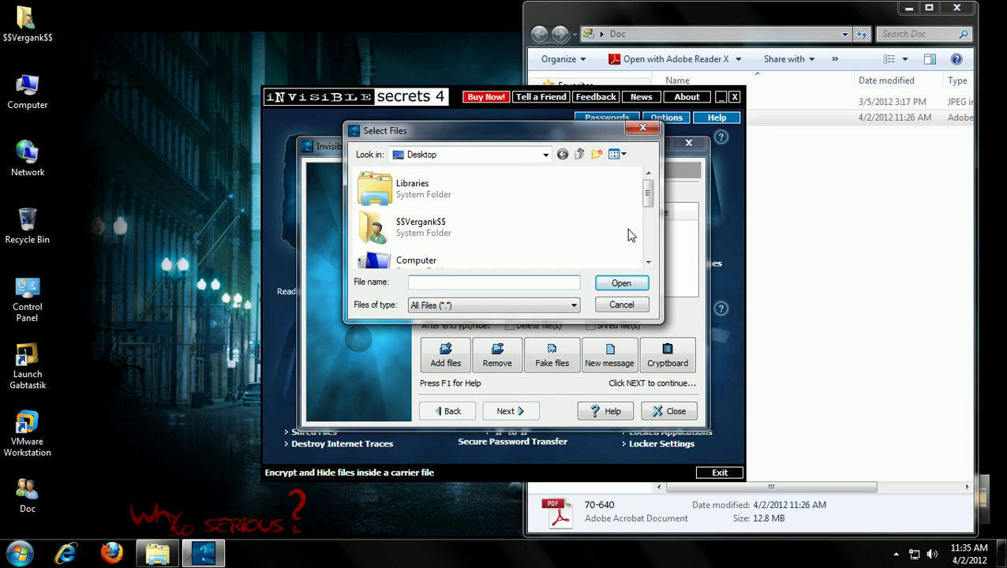
{"action": "left_click_drag", "start_coordinate": [648, 195], "coordinate": [650, 251]}
{"action": "double_click", "coordinate": [421, 257]}
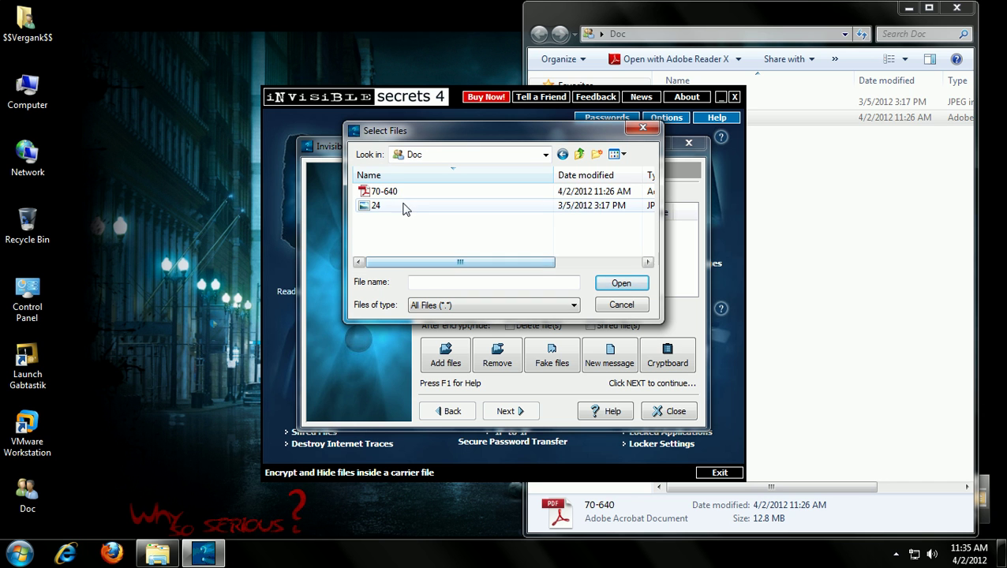
{"action": "left_click", "coordinate": [395, 192]}
{"action": "left_click", "coordinate": [617, 286]}
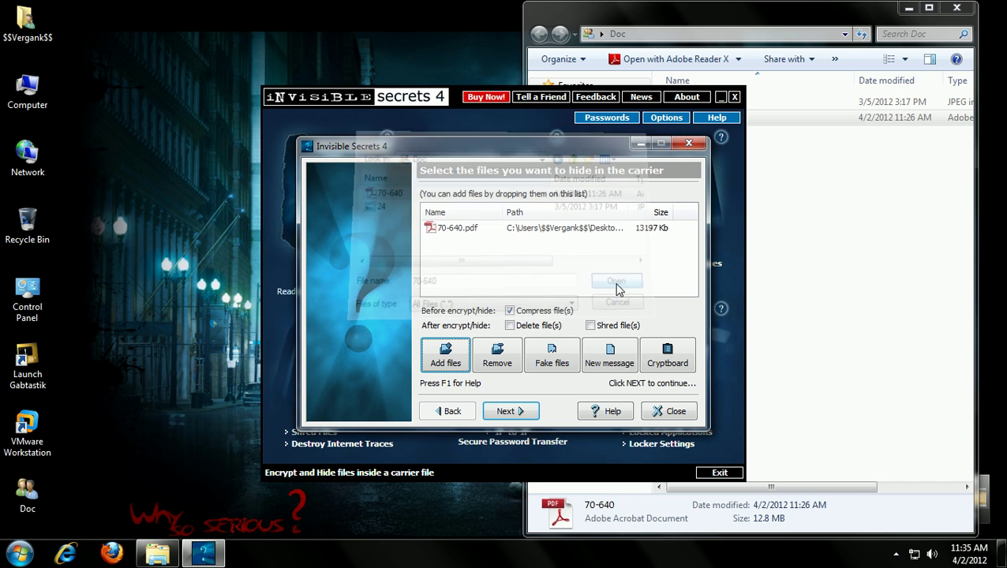
{"action": "left_click", "coordinate": [509, 411]}
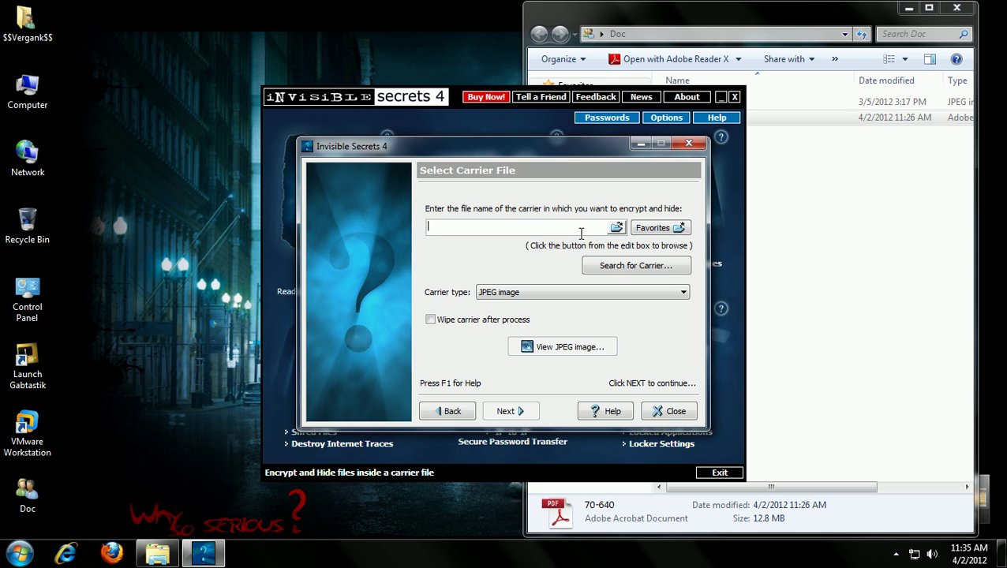
- Select the 24 JPEG from the Doc folder as the carrier and continue to encryption
{"action": "left_click", "coordinate": [615, 228]}
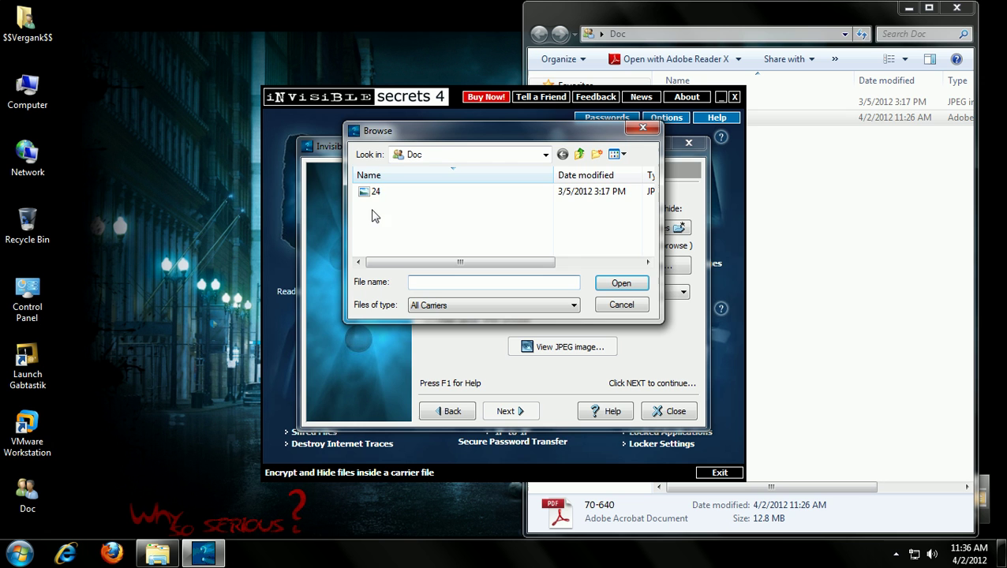
{"action": "left_click", "coordinate": [376, 191]}
{"action": "left_click", "coordinate": [615, 284]}
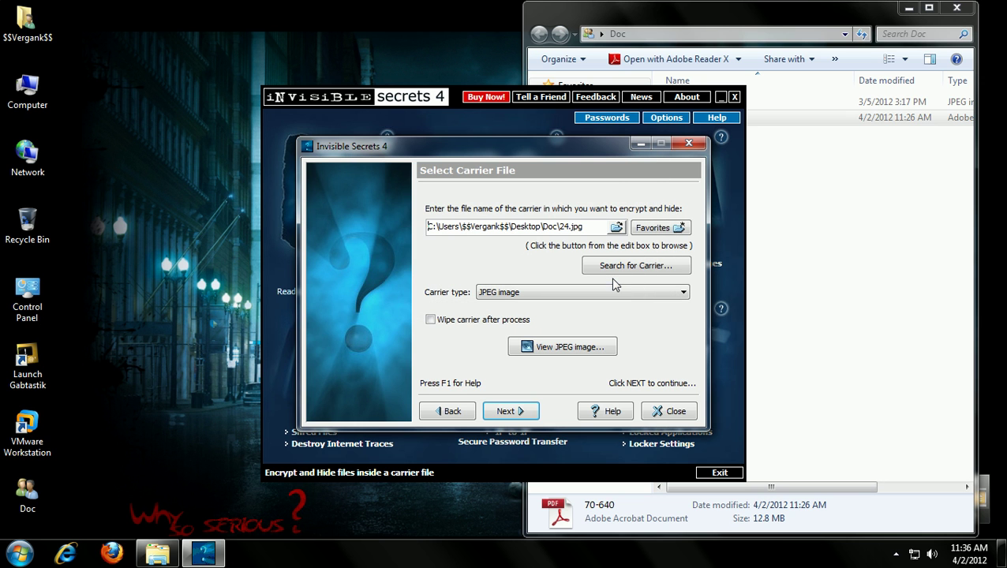
{"action": "left_click", "coordinate": [510, 411]}
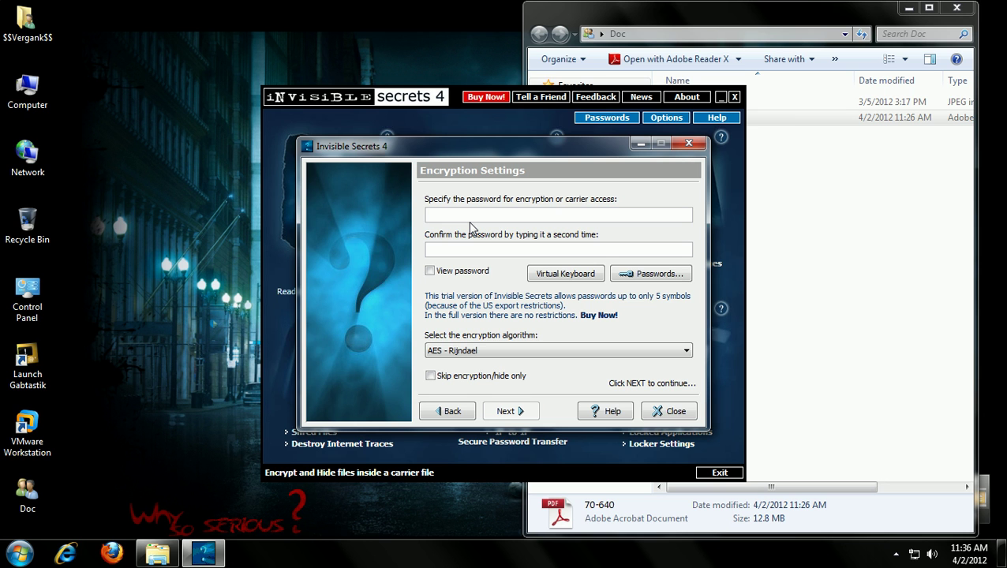
- Enter and confirm the password, keep AES - Rijndael encryption, and continue
{"action": "type", "text": "*****"}
{"action": "type", "text": "*****"}
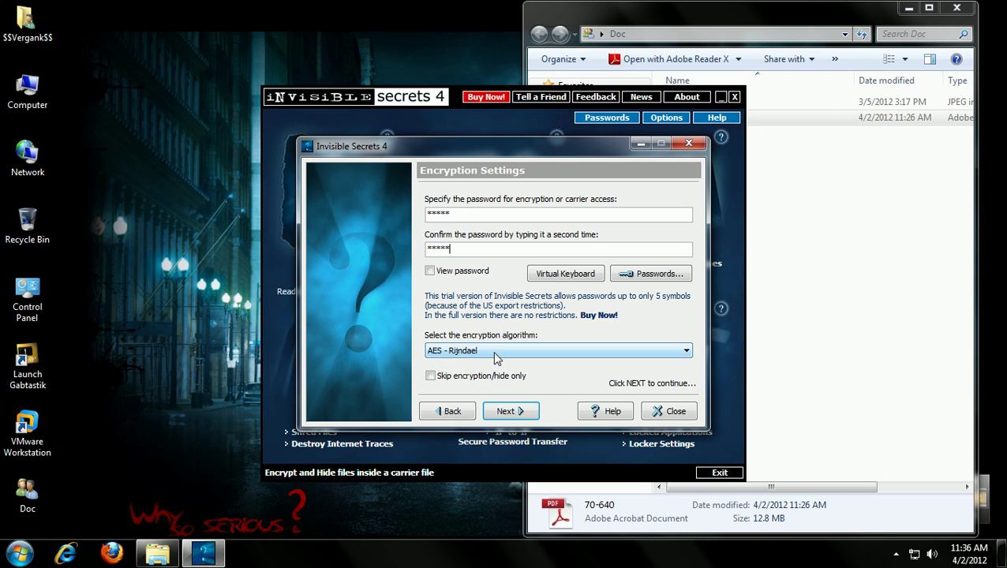
{"action": "left_click", "coordinate": [488, 349]}
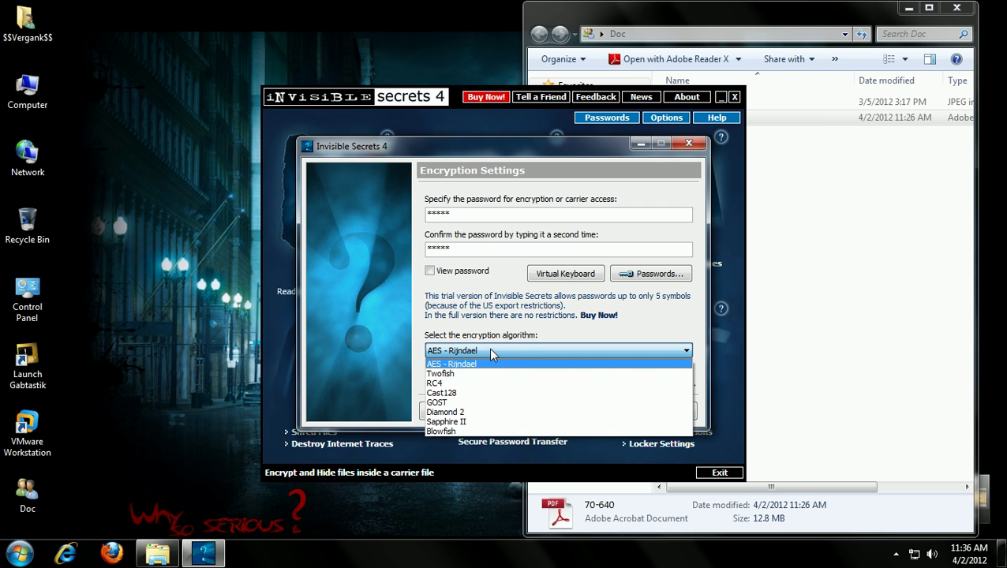
{"action": "left_click", "coordinate": [495, 350]}
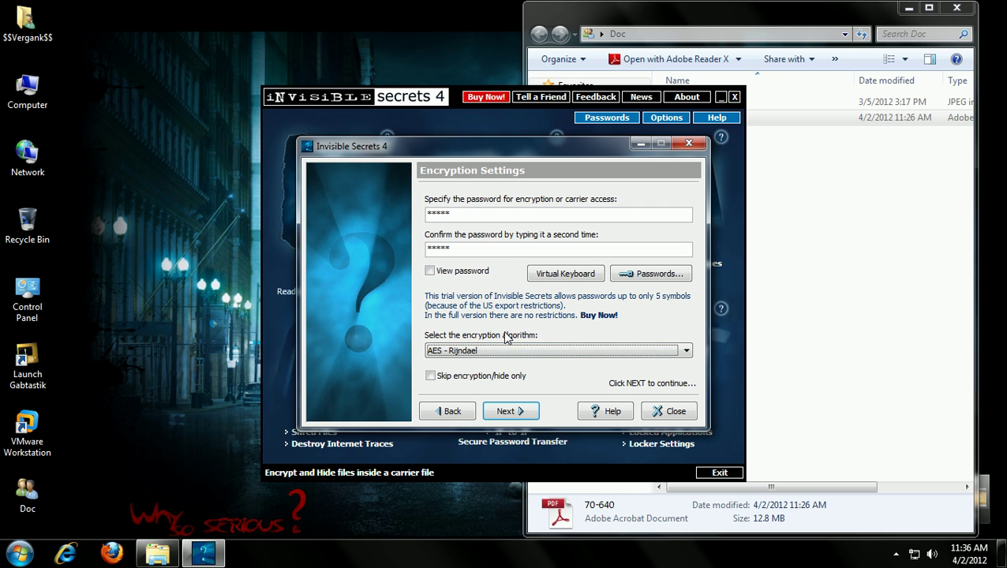
{"action": "left_click", "coordinate": [513, 412]}
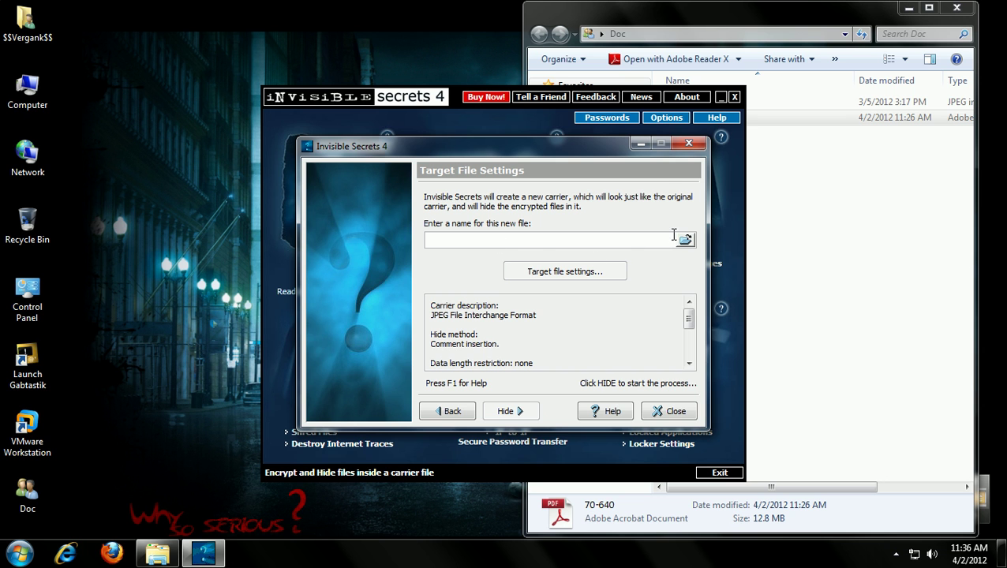
- Name the new carrier file Magic.jpg in the Doc folder
{"action": "left_click", "coordinate": [684, 240]}
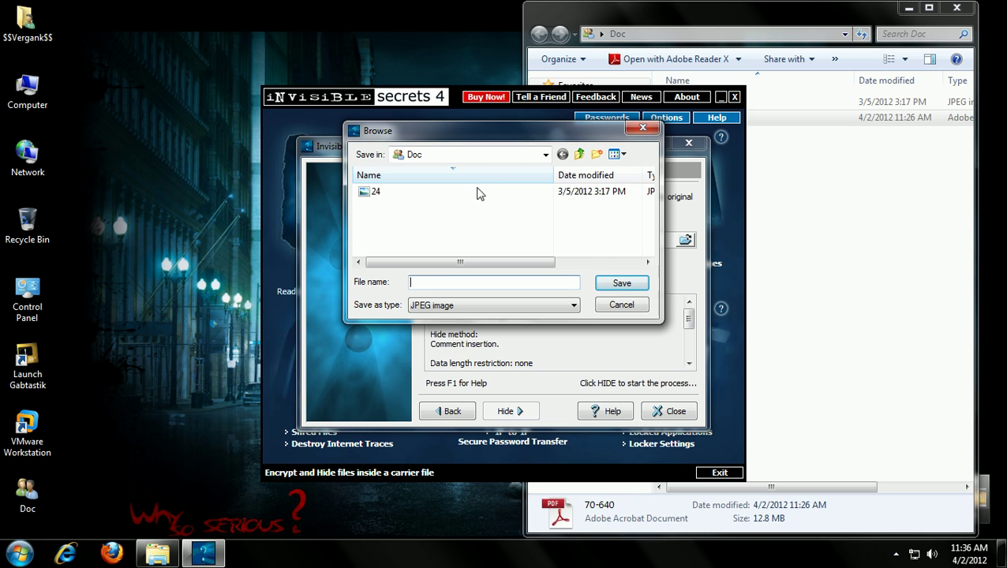
{"action": "type", "text": "M"}
{"action": "type", "text": "agic"}
{"action": "left_click", "coordinate": [620, 284]}
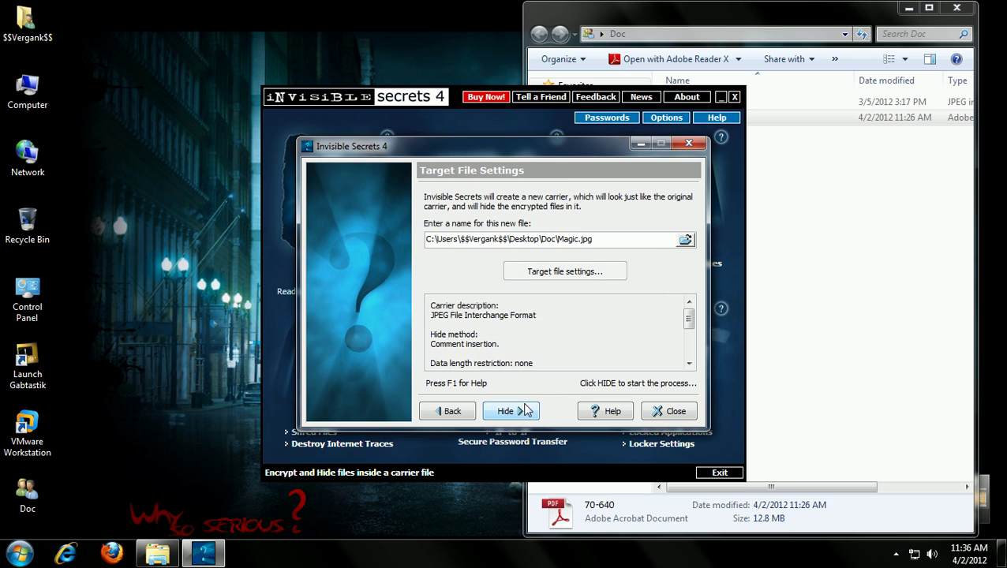
- Hide the encrypted PDF into Magic.jpg, finish the wizard, and close Invisible Secrets 4
{"action": "left_click", "coordinate": [519, 414]}
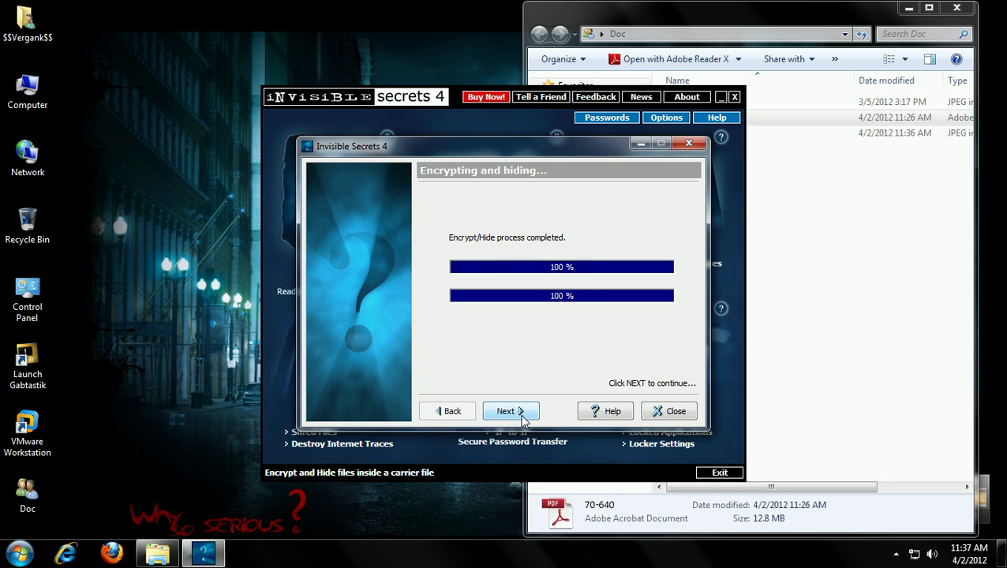
{"action": "left_click", "coordinate": [522, 412]}
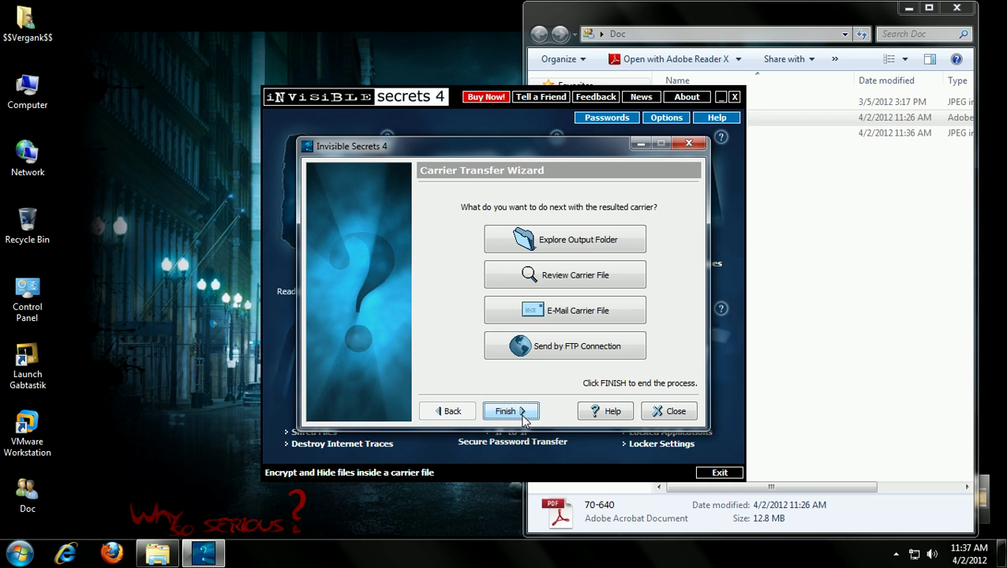
{"action": "left_click", "coordinate": [522, 412]}
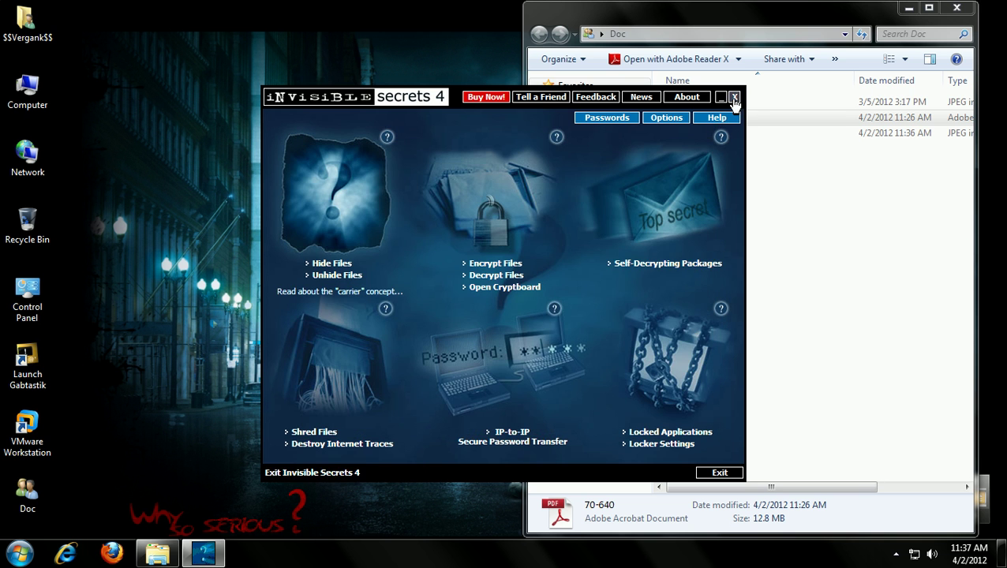
{"action": "left_click", "coordinate": [734, 96]}
- Centre the Doc window and preview Magic in Photo Viewer, showing an ordinary mask photo
{"action": "left_click_drag", "start_coordinate": [709, 22], "coordinate": [423, 27]}
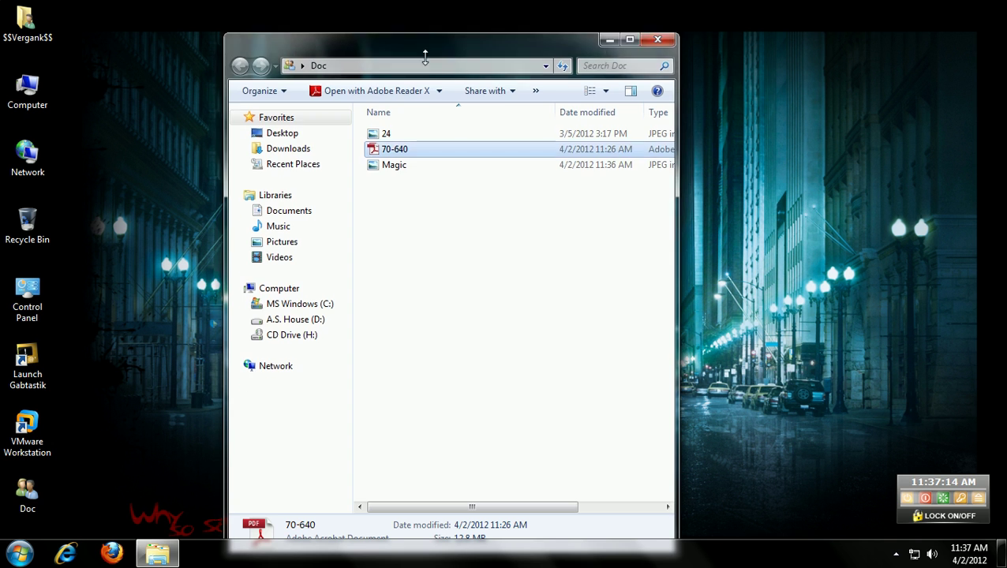
{"action": "mouse_move", "coordinate": [423, 26]}
{"action": "left_mouse_down"}
{"action": "mouse_move", "coordinate": [426, 225]}
{"action": "mouse_move", "coordinate": [409, 89]}
{"action": "left_mouse_up"}
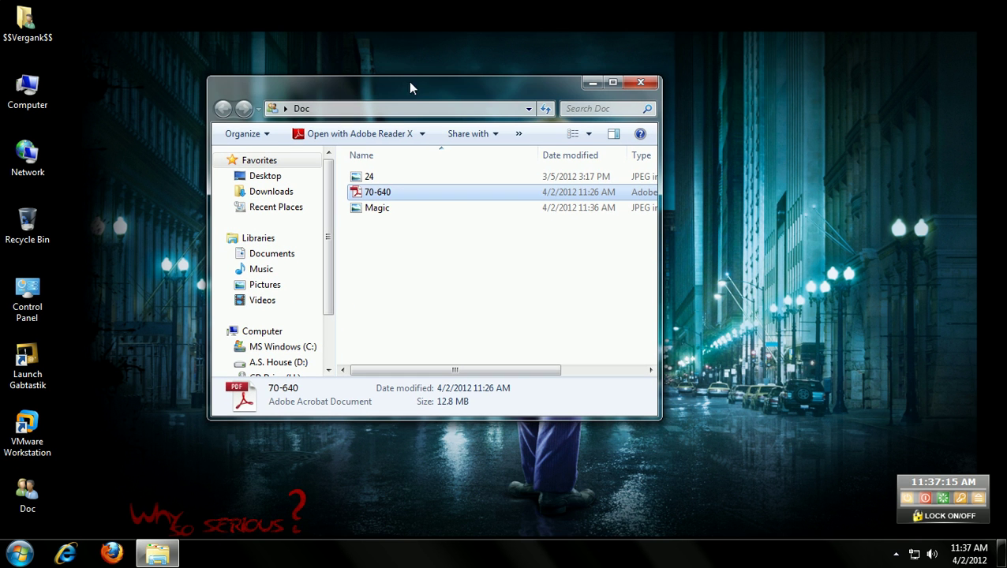
{"action": "left_click", "coordinate": [391, 180]}
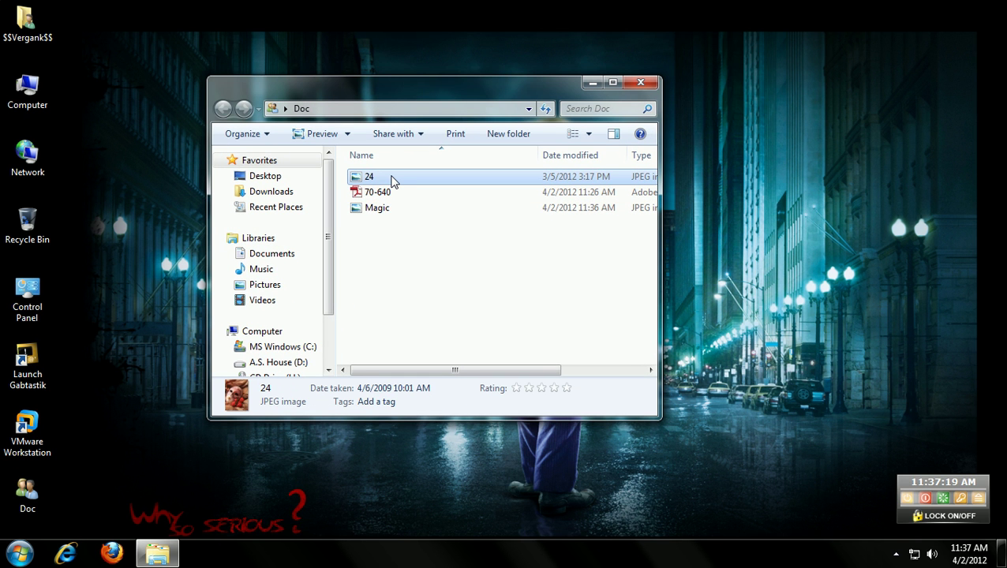
{"action": "left_click", "coordinate": [401, 210]}
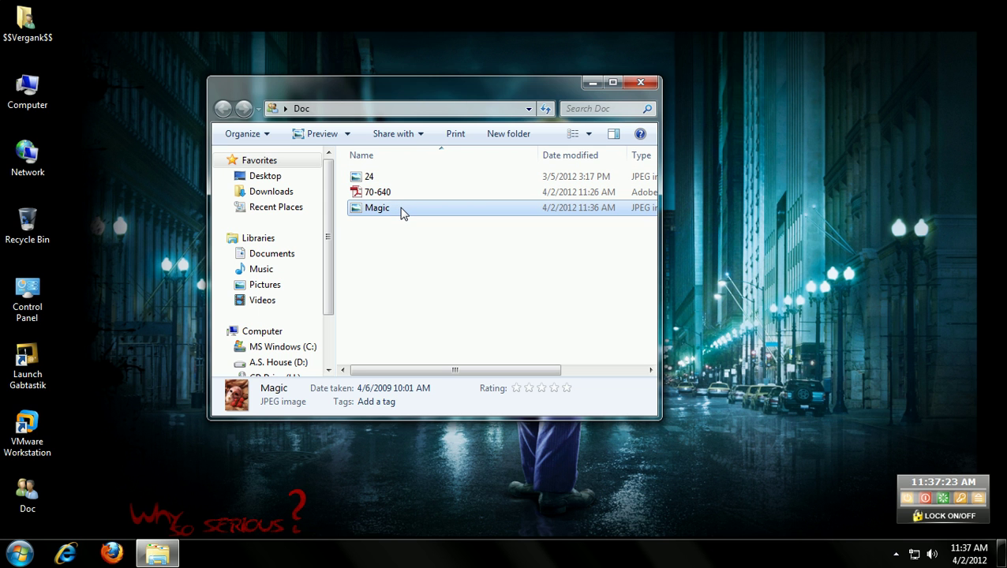
{"action": "double_click", "coordinate": [401, 210]}
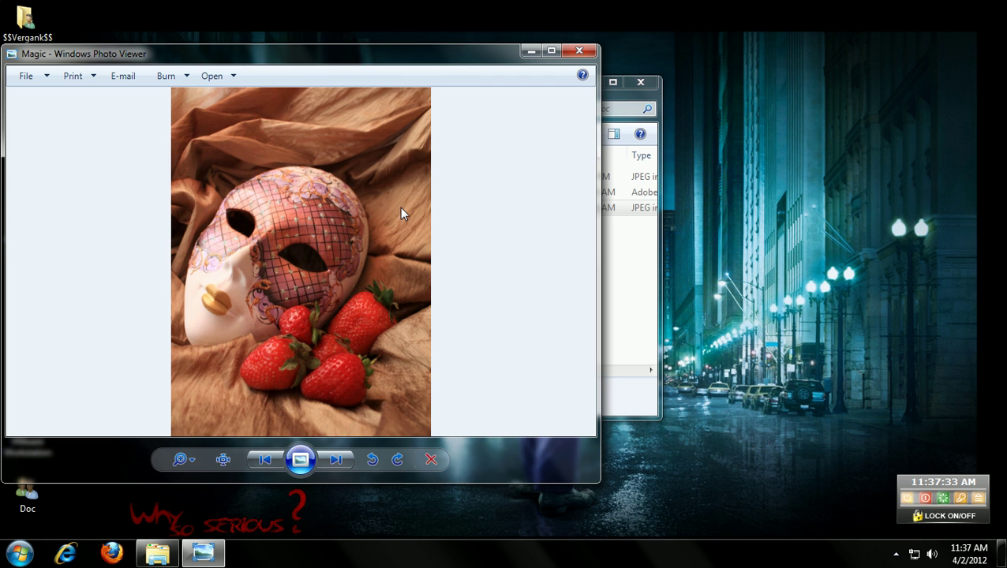
{"action": "key", "text": "alt+F4"}
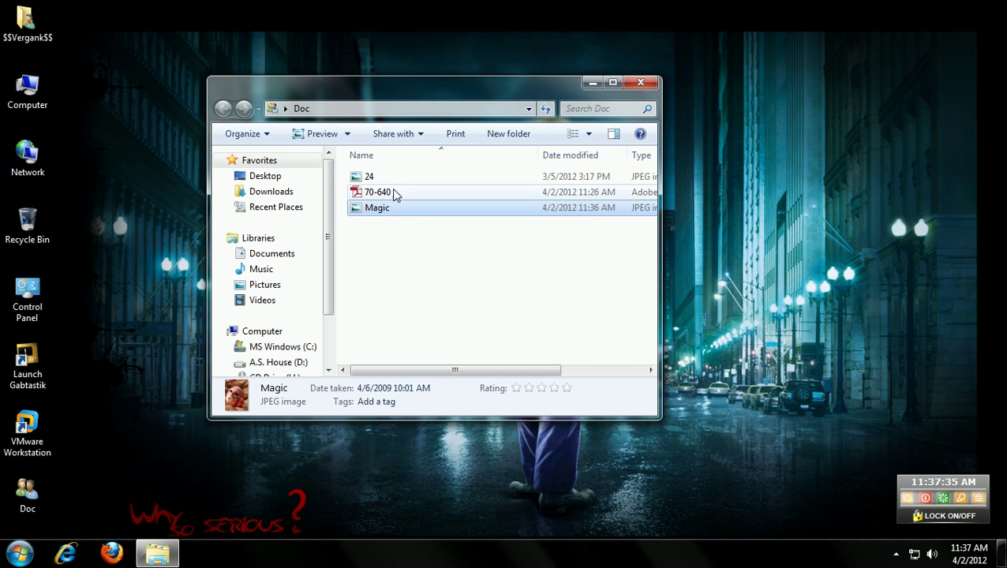
{"action": "left_click", "coordinate": [393, 182]}
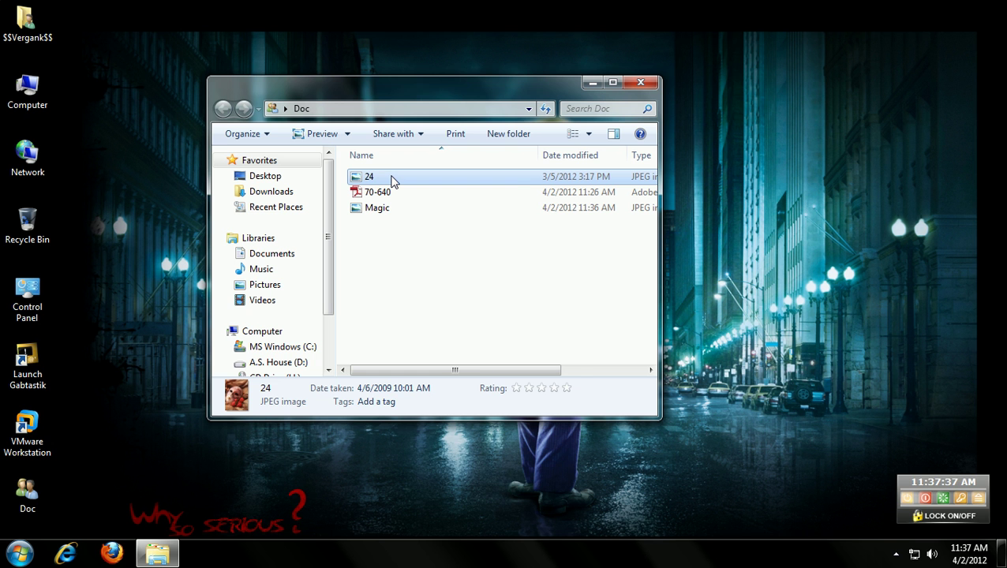
{"action": "right_click", "coordinate": [392, 181]}
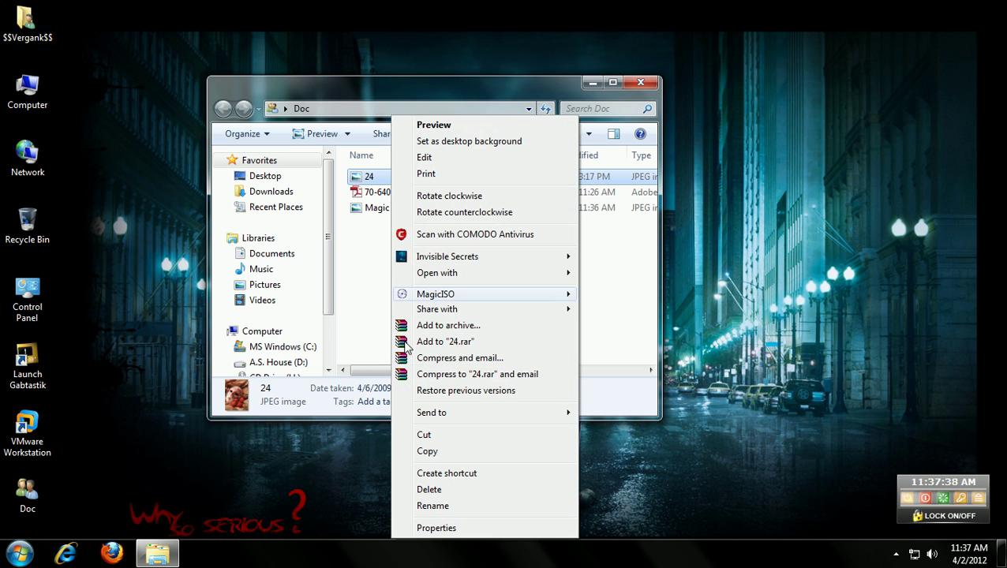
{"action": "left_click", "coordinate": [436, 528]}
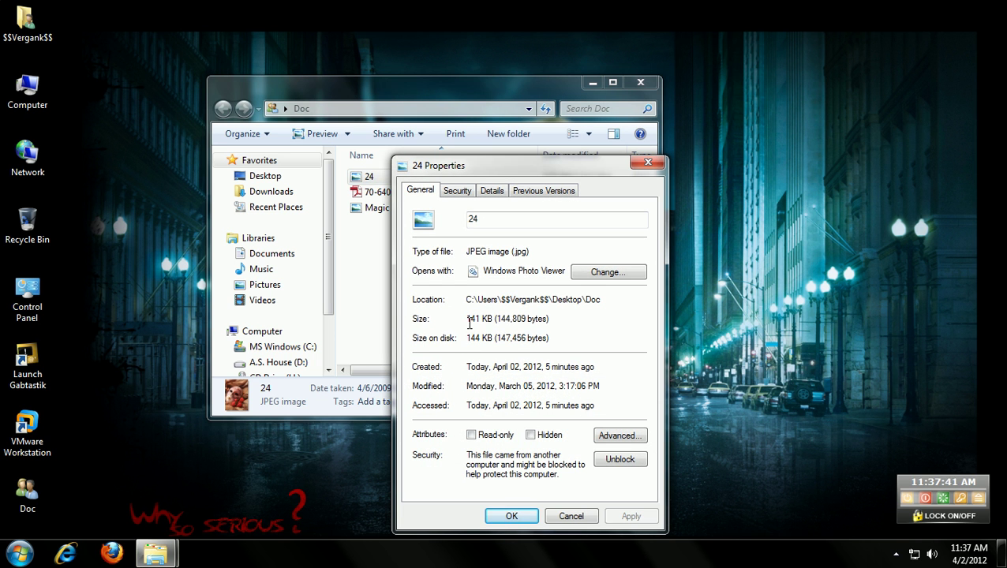
{"action": "key", "text": "Escape"}
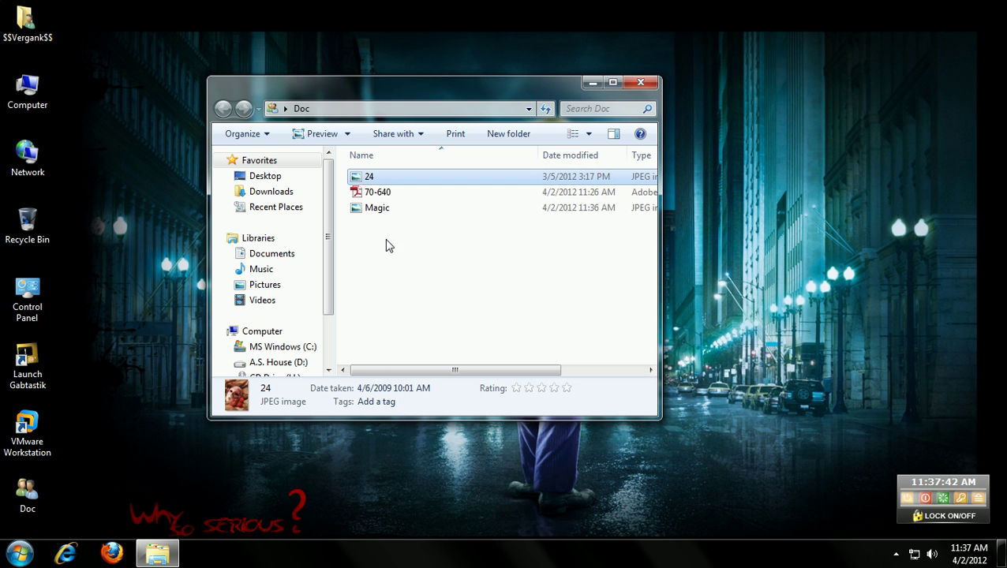
{"action": "left_click", "coordinate": [389, 211]}
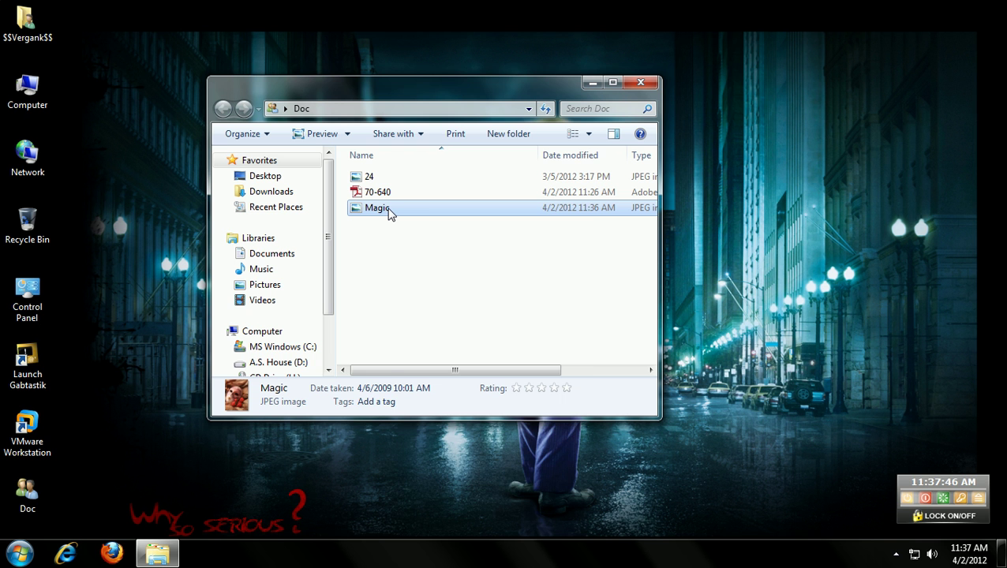
{"action": "right_click", "coordinate": [389, 212]}
{"action": "left_click", "coordinate": [461, 529]}
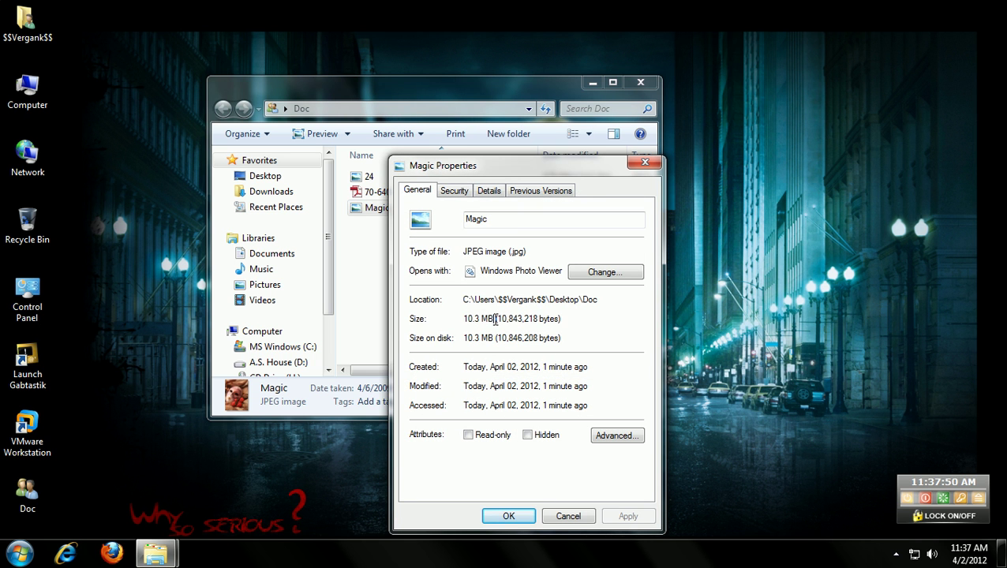
{"action": "left_click_drag", "start_coordinate": [495, 319], "coordinate": [451, 324]}
{"action": "key", "text": "Escape"}
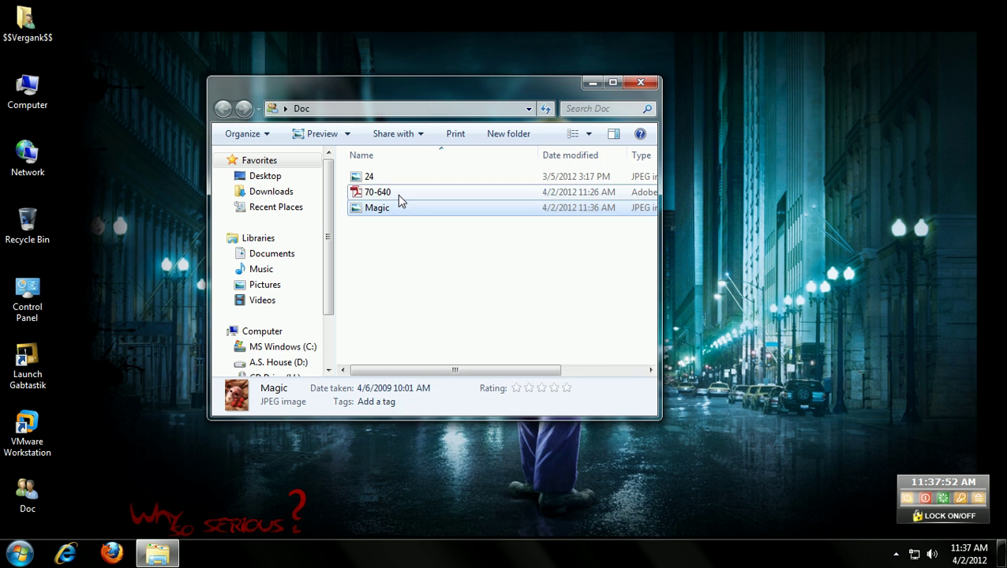
{"action": "left_click", "coordinate": [399, 193]}
{"action": "right_click", "coordinate": [399, 195]}
{"action": "left_click", "coordinate": [474, 529]}
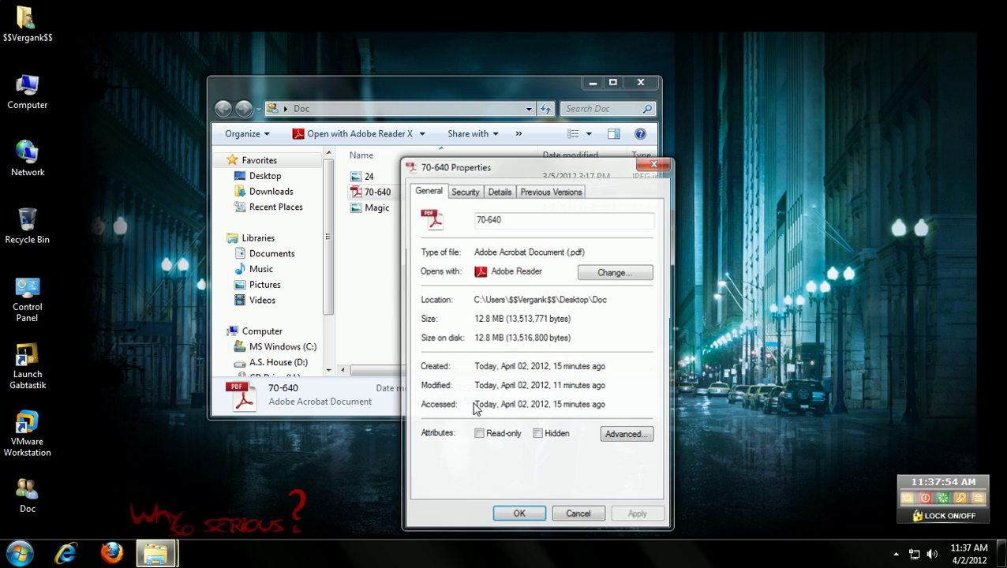
{"action": "left_click_drag", "start_coordinate": [503, 318], "coordinate": [471, 322]}
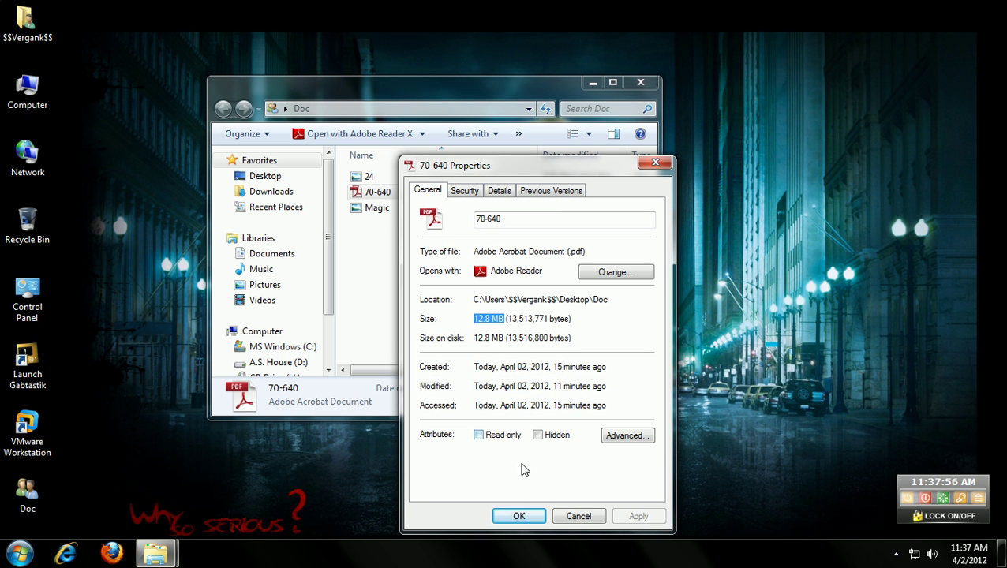
{"action": "left_click", "coordinate": [573, 517]}
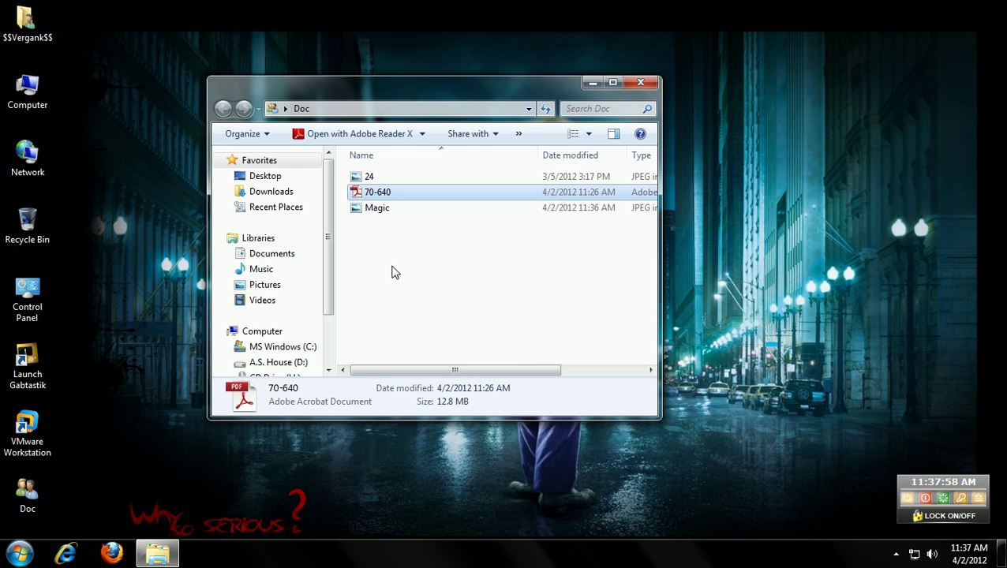